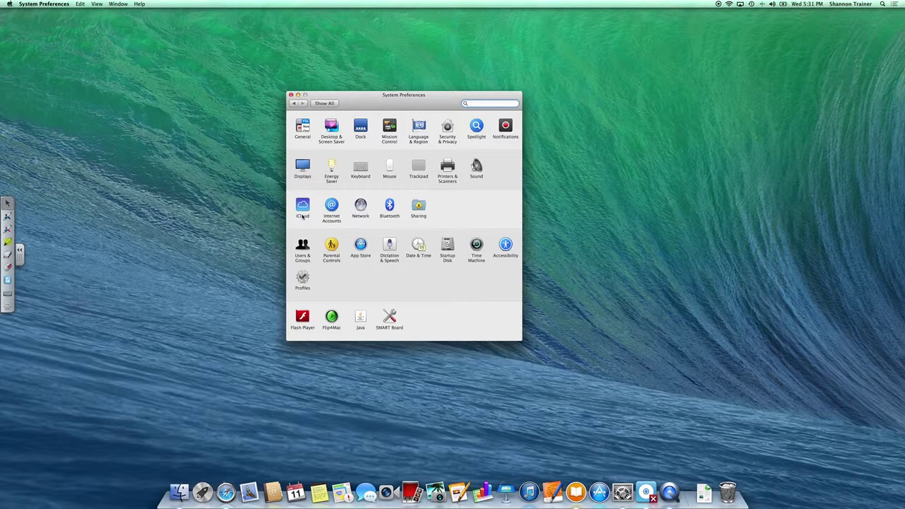
Enter the Apple ID and password in the iCloud pane and submit the sign-in.
left_click(302, 205)
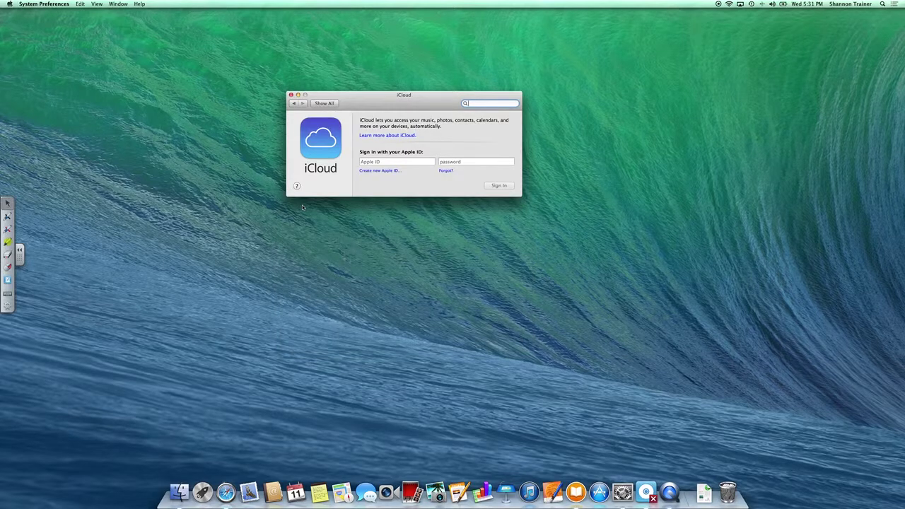
left_click(375, 161)
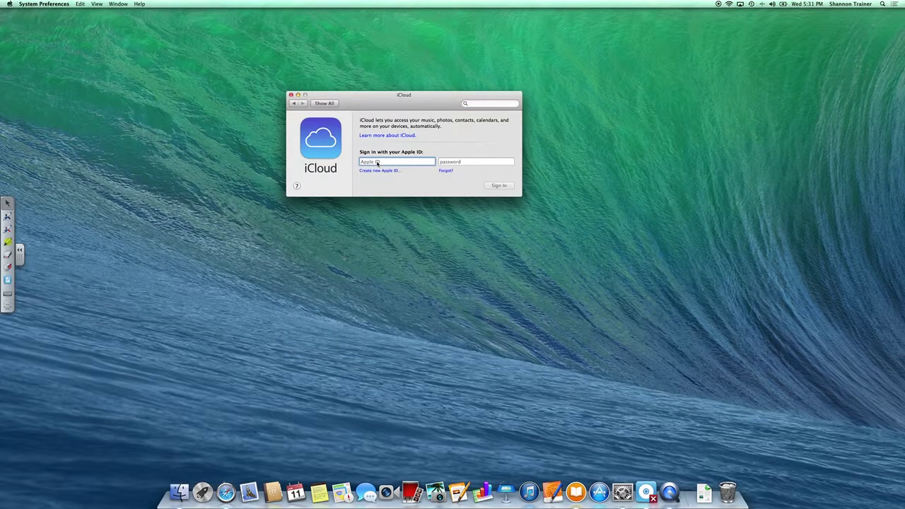
key("Tab")
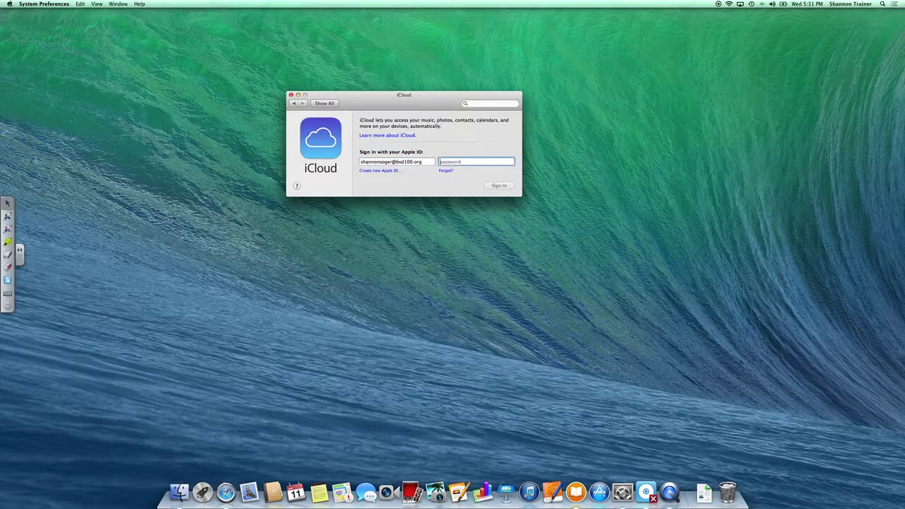
type("••••••••••")
key("Return")
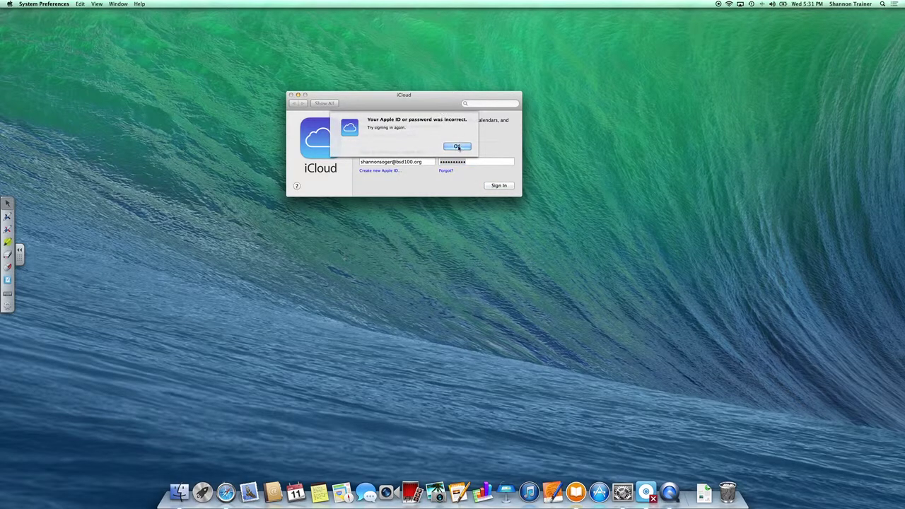
Dismiss the rejected sign-in warning and correct the wrong part of the Apple ID.
left_click(456, 147)
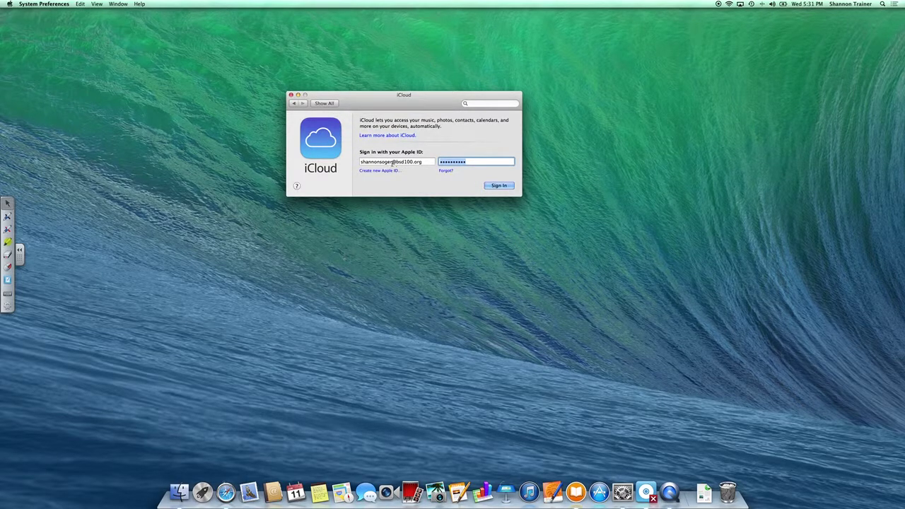
left_click(387, 162)
left_click_drag(380, 162, 394, 161)
key("BackSpace")
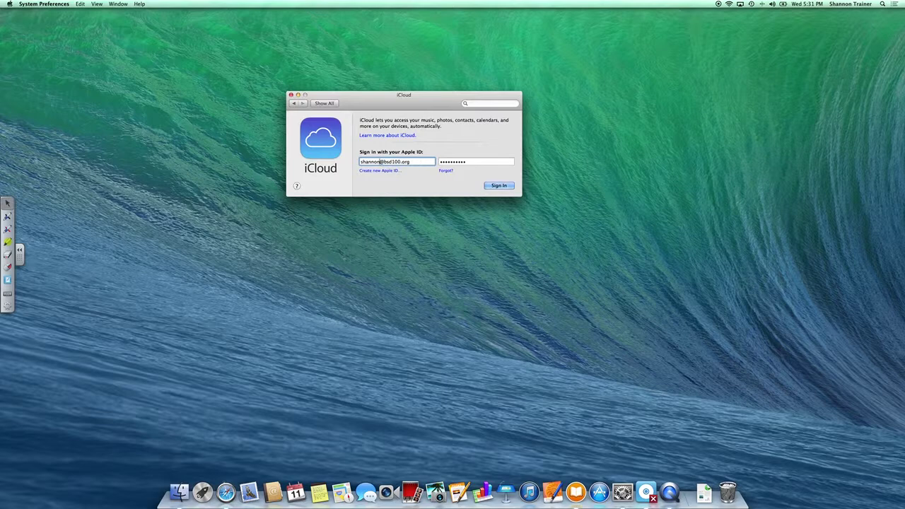
Sign in to iCloud, accept the Terms and Conditions, and get past the verification warning.
left_click(499, 185)
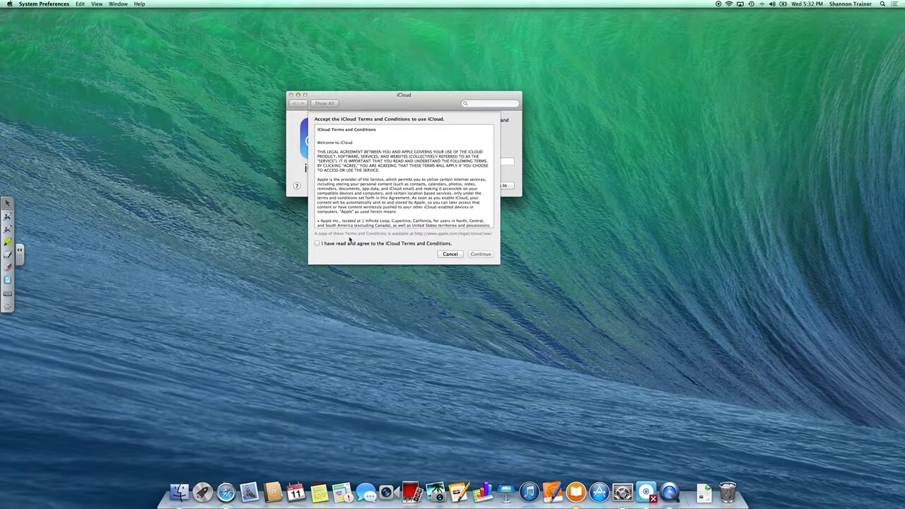
left_click(317, 243)
left_click(480, 254)
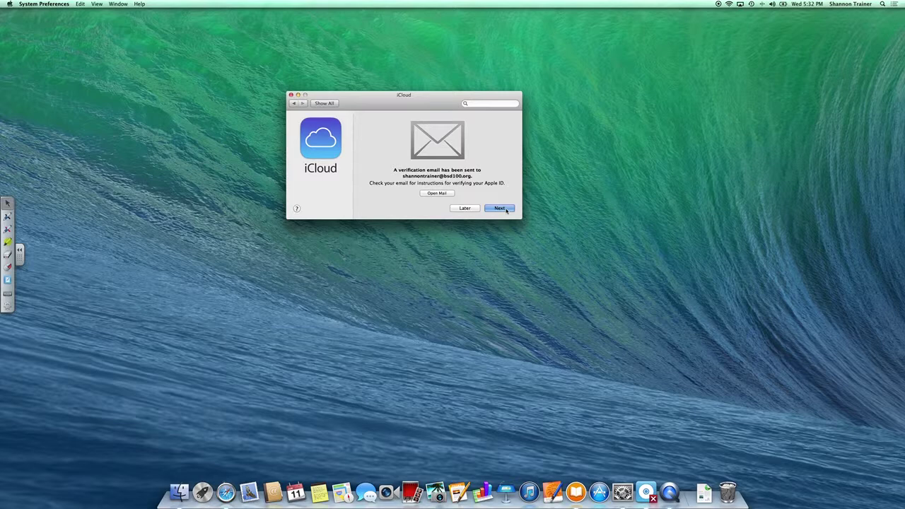
left_click(499, 207)
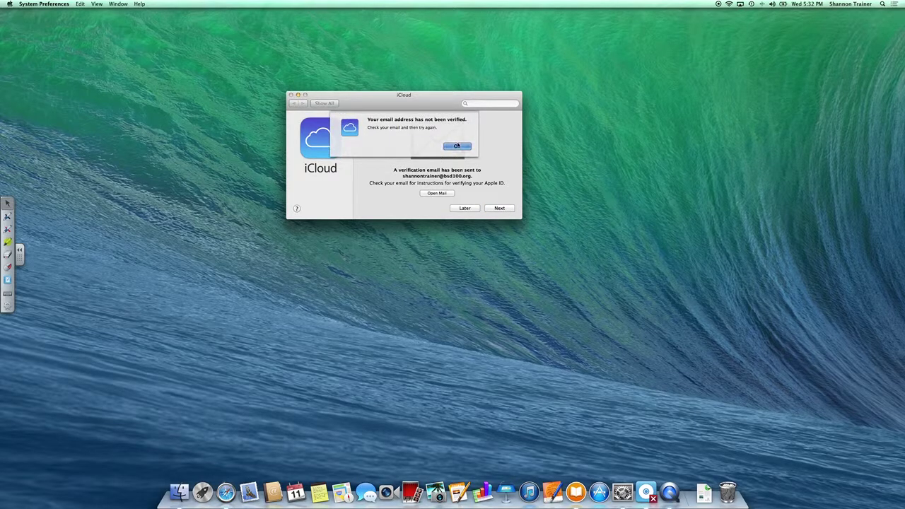
left_click(456, 146)
Postpone email verification, reopen System Preferences from the Apple menu, and move its window up-right.
left_click(464, 208)
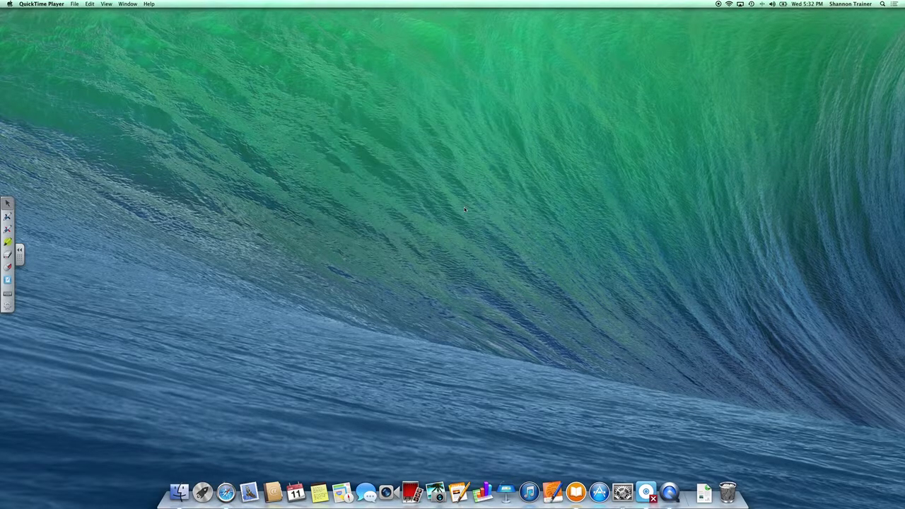
left_click(65, 69)
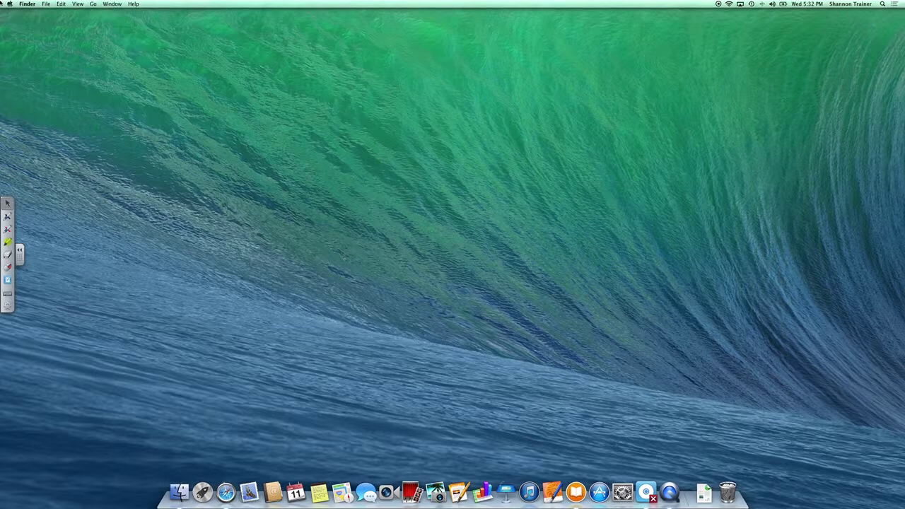
left_click(8, 3)
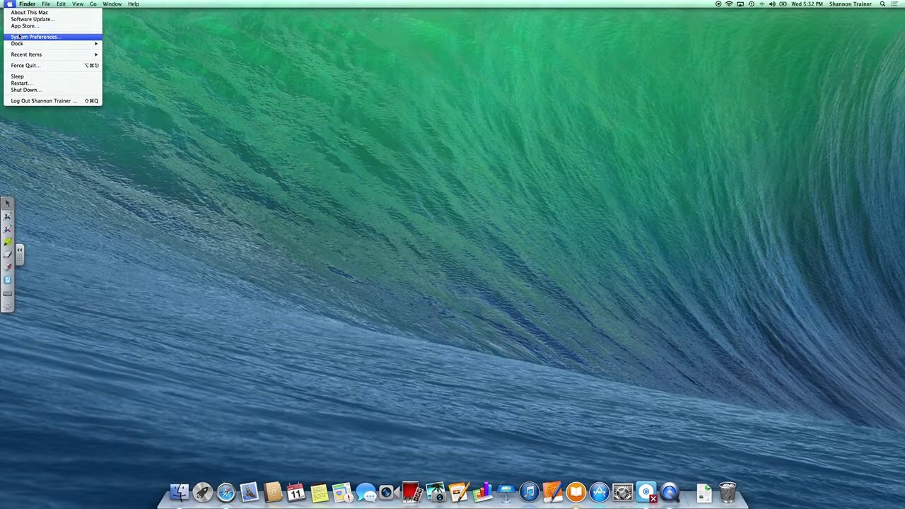
left_click(20, 36)
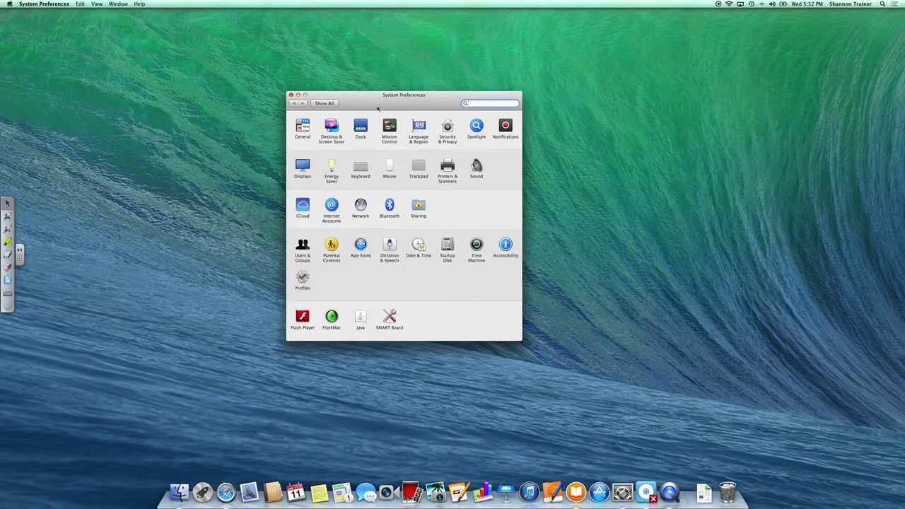
left_click_drag(370, 97, 396, 62)
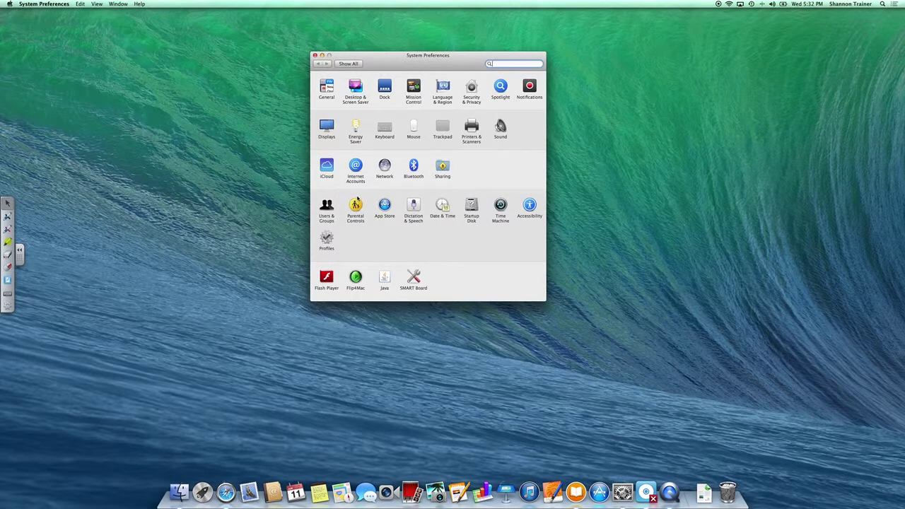
Open Internet Accounts and scroll through the account provider list and back to the top.
left_click(355, 168)
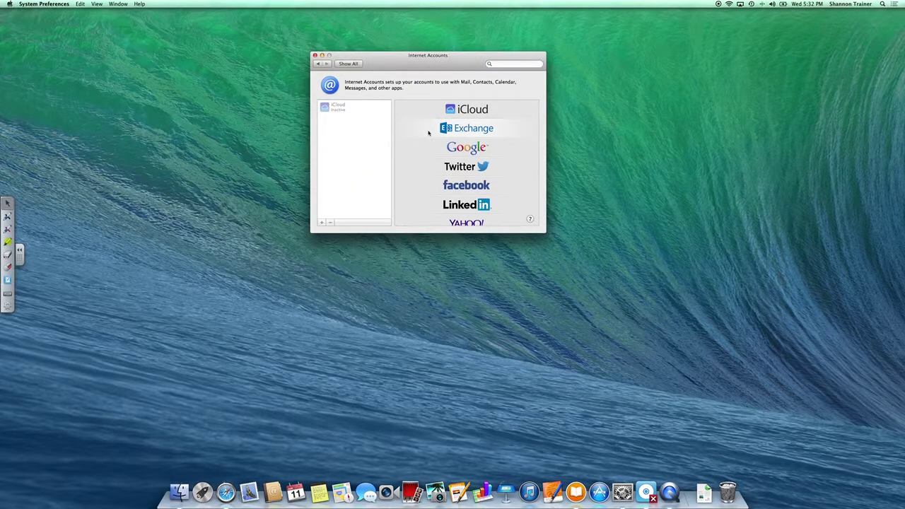
scroll(428, 133, "down", 5)
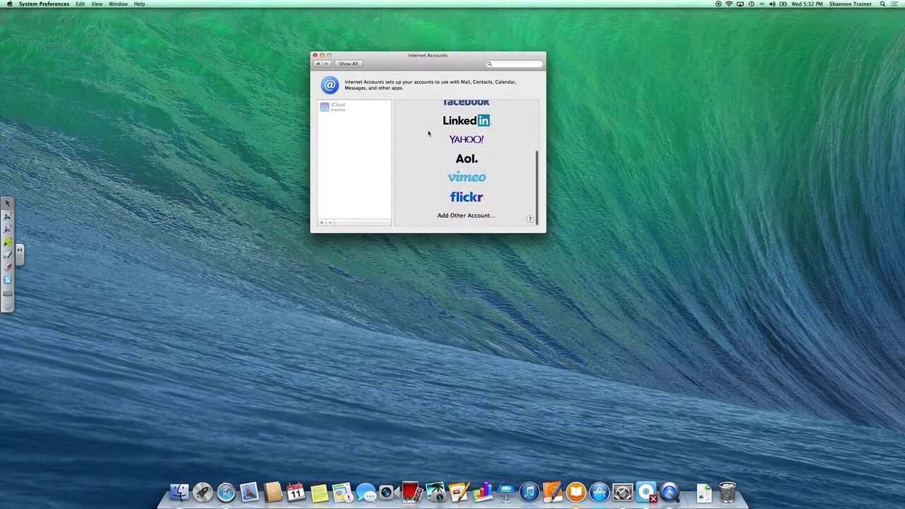
scroll(427, 133, "up", 5)
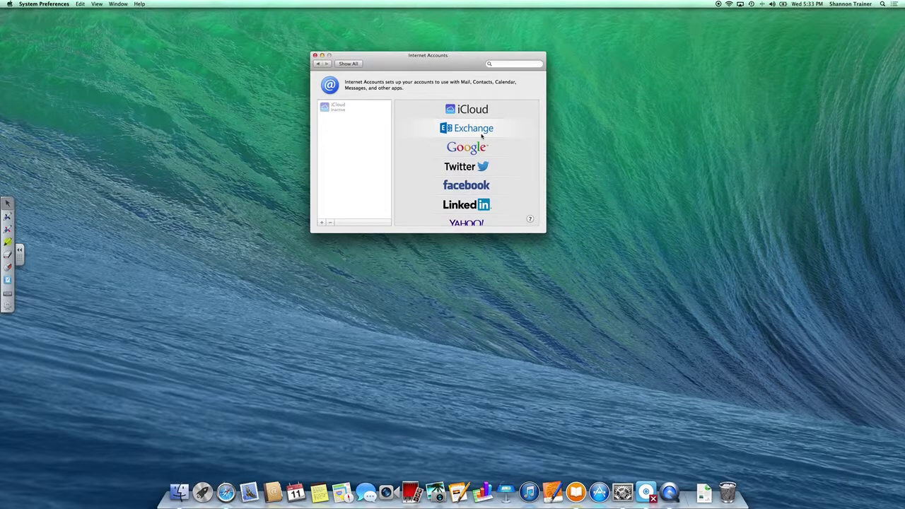
scroll(481, 136, "down", 5)
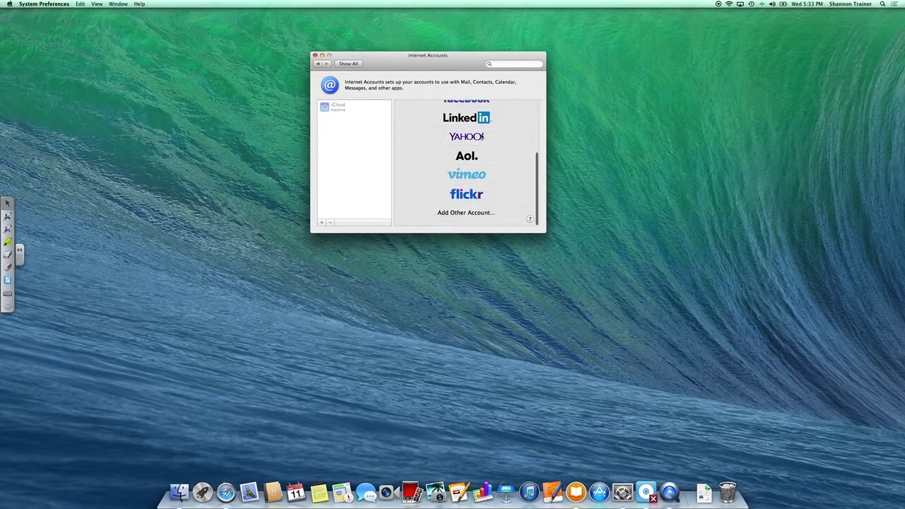
scroll(481, 136, "up", 5)
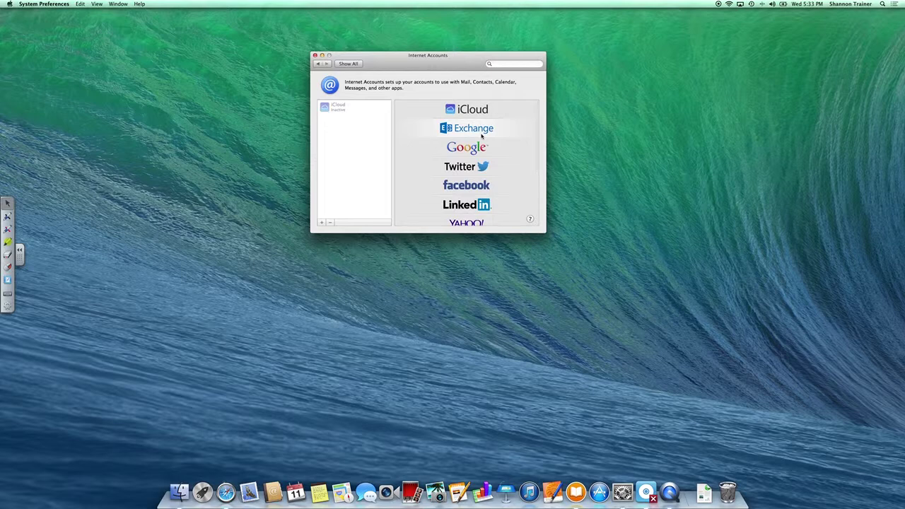
Choose Twitter, enter the account's user name and password (retyping a typo), and submit.
left_click(464, 166)
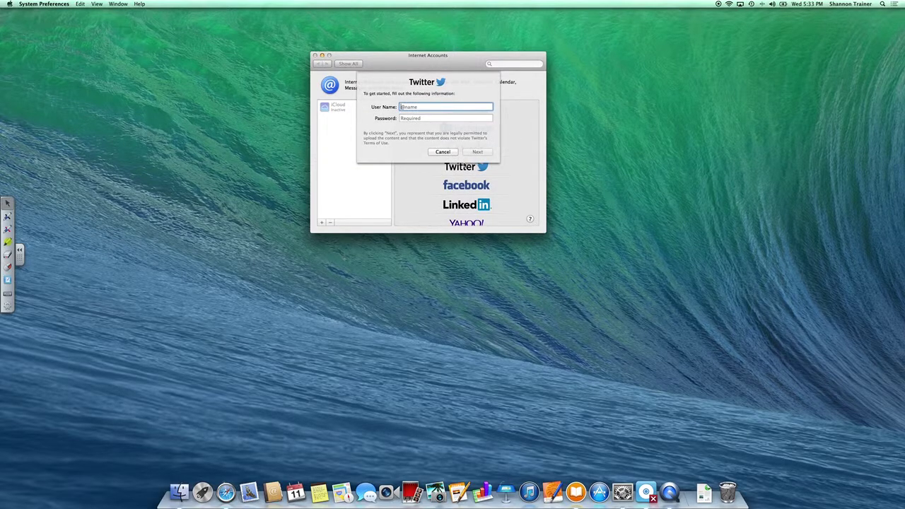
left_click(445, 118)
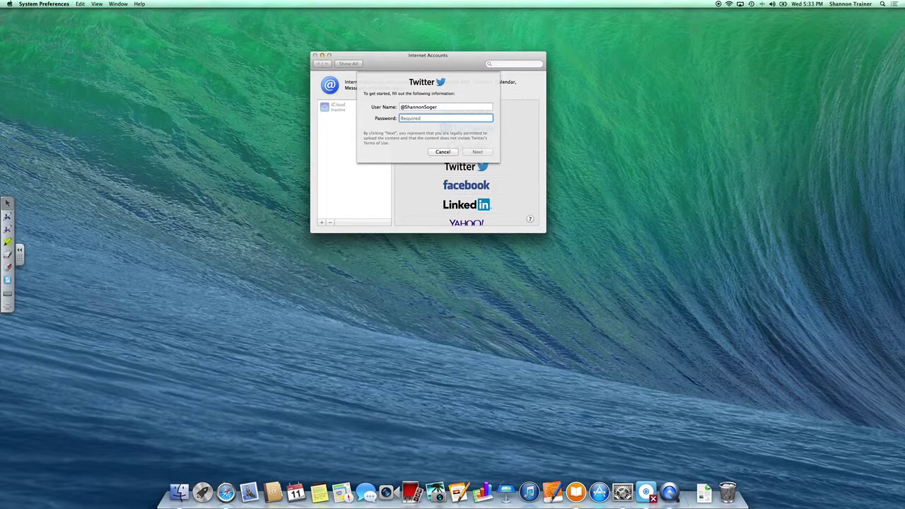
type("********")
key("BackSpace")
key("BackSpace")
key("BackSpace")
key("BackSpace")
key("BackSpace")
key("BackSpace")
key("BackSpace")
key("BackSpace")
type("********")
key("Return")
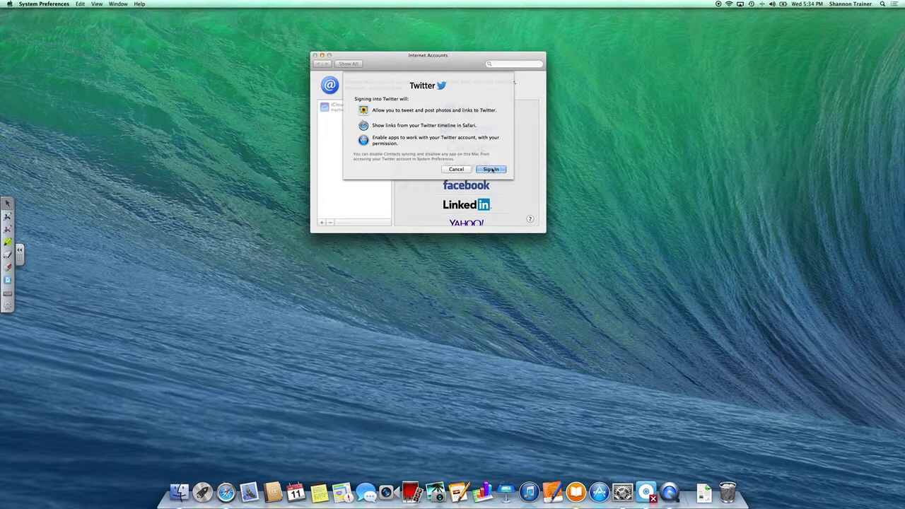
Confirm the Twitter sign-in, then show the add-account provider list and scroll through it.
left_click(492, 170)
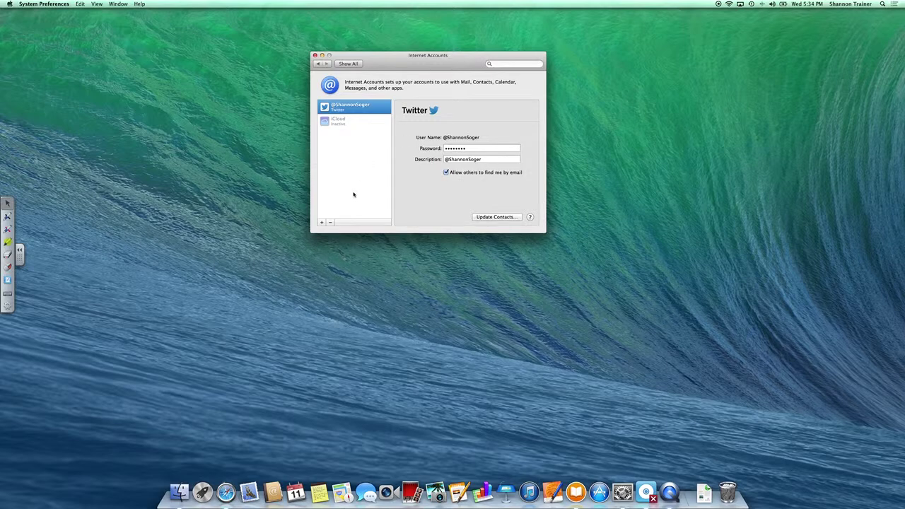
left_click(321, 222)
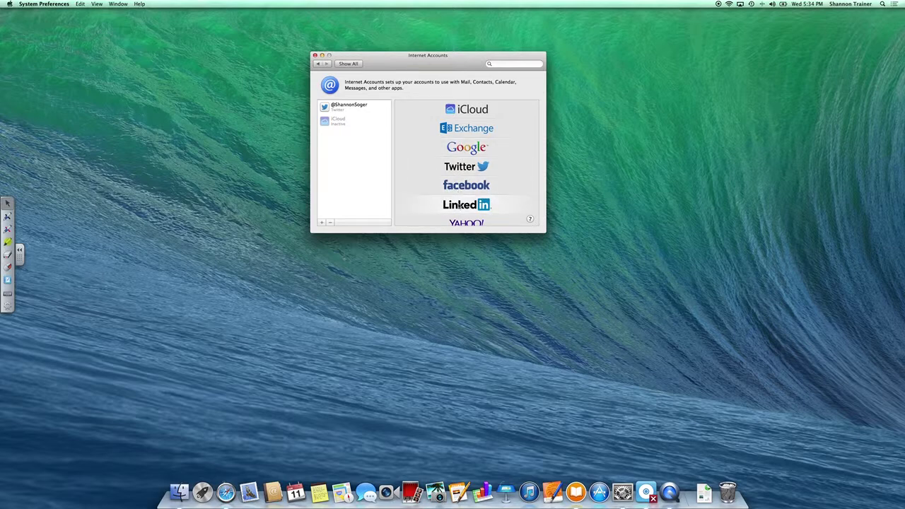
scroll(458, 205, "down", 5)
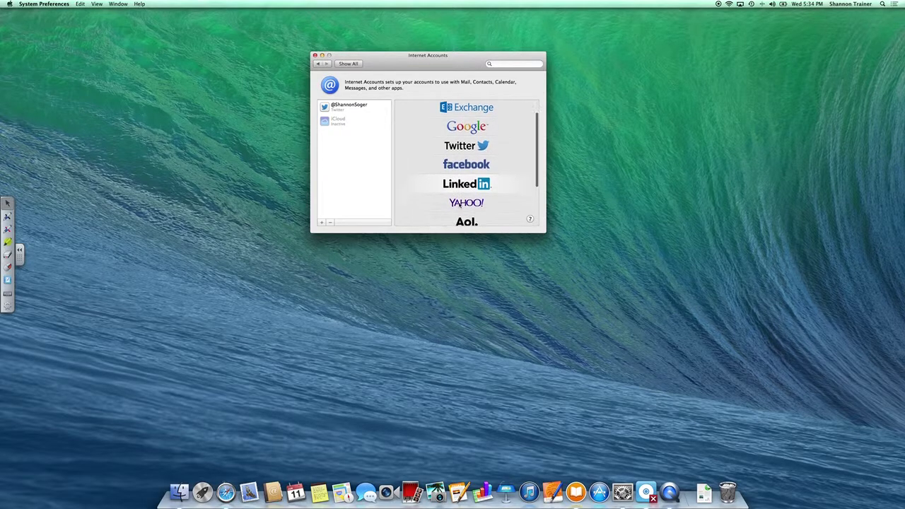
scroll(459, 205, "down", 2)
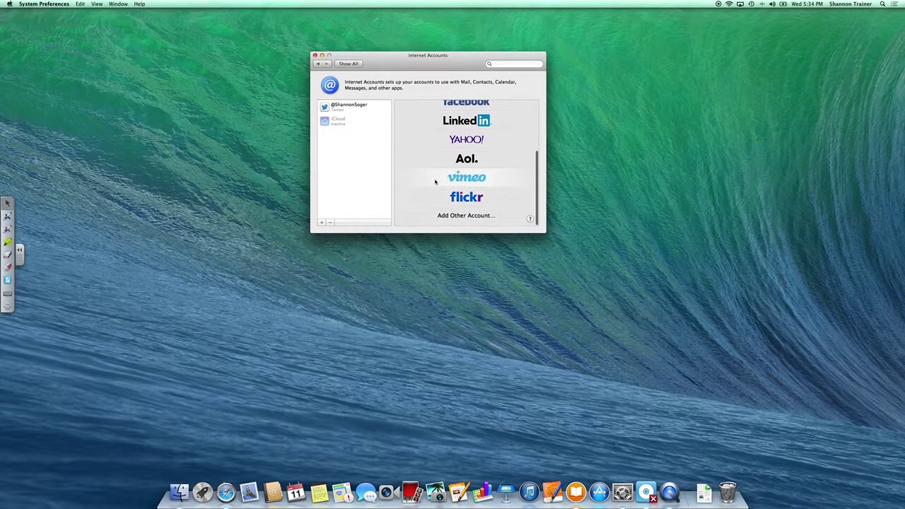
scroll(435, 155, "up", 6)
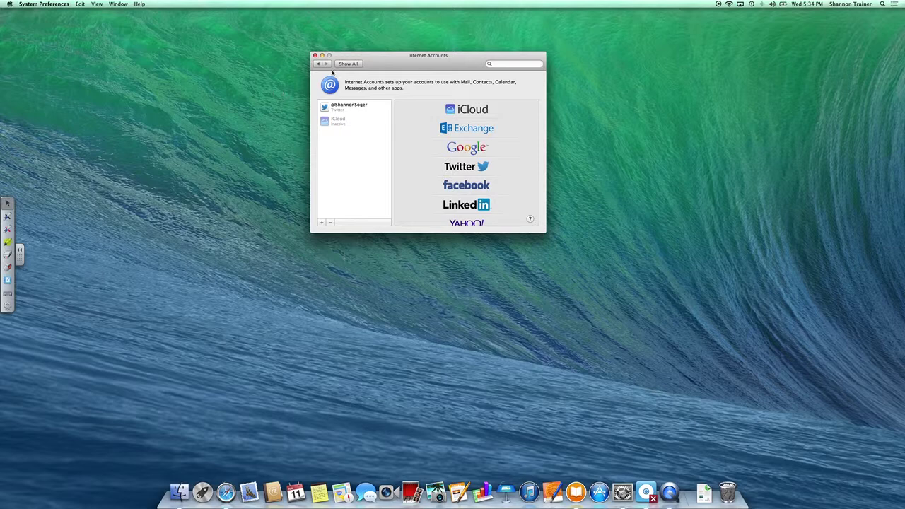
Return to all preferences and search them for 'volume'.
left_click(353, 64)
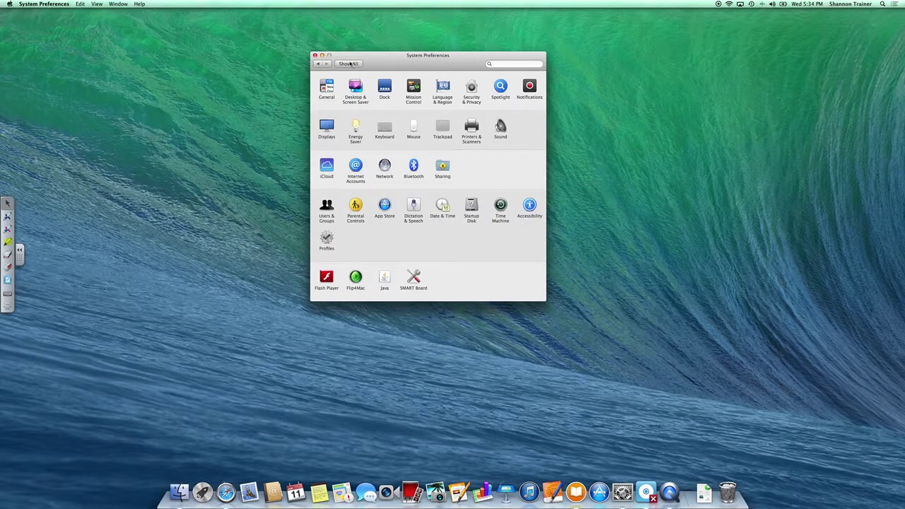
left_click(495, 63)
type("volume")
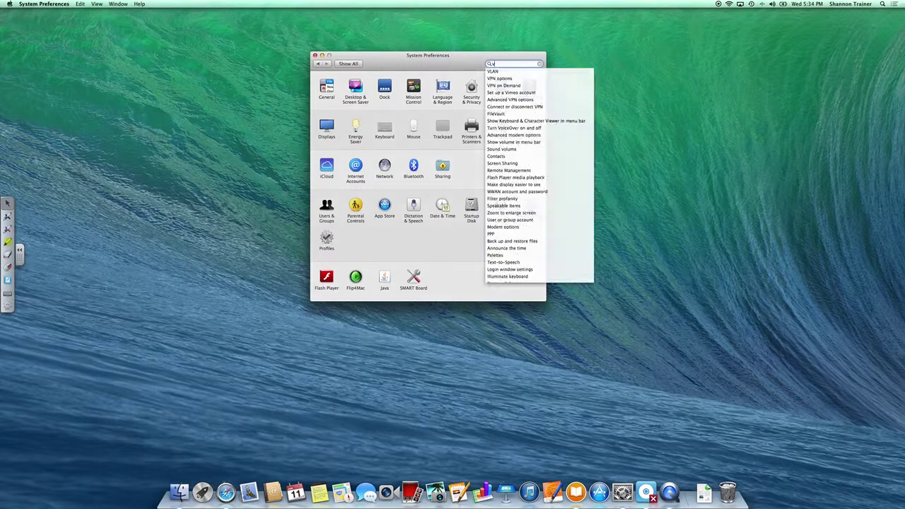